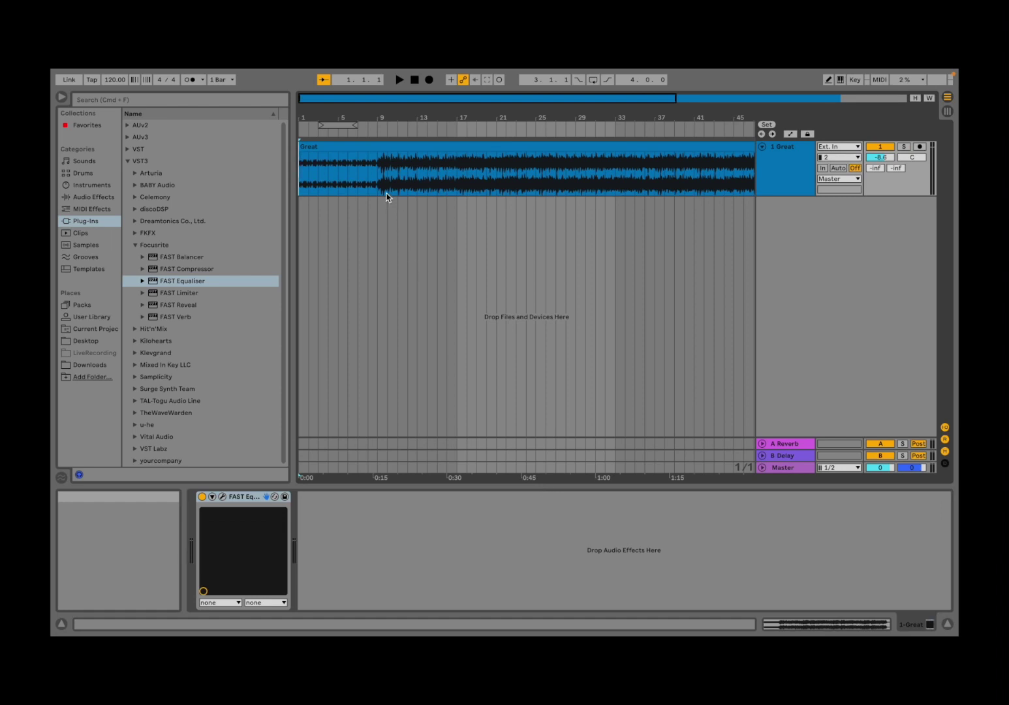
Audition the Great track from bar 9.
left_click(378, 129)
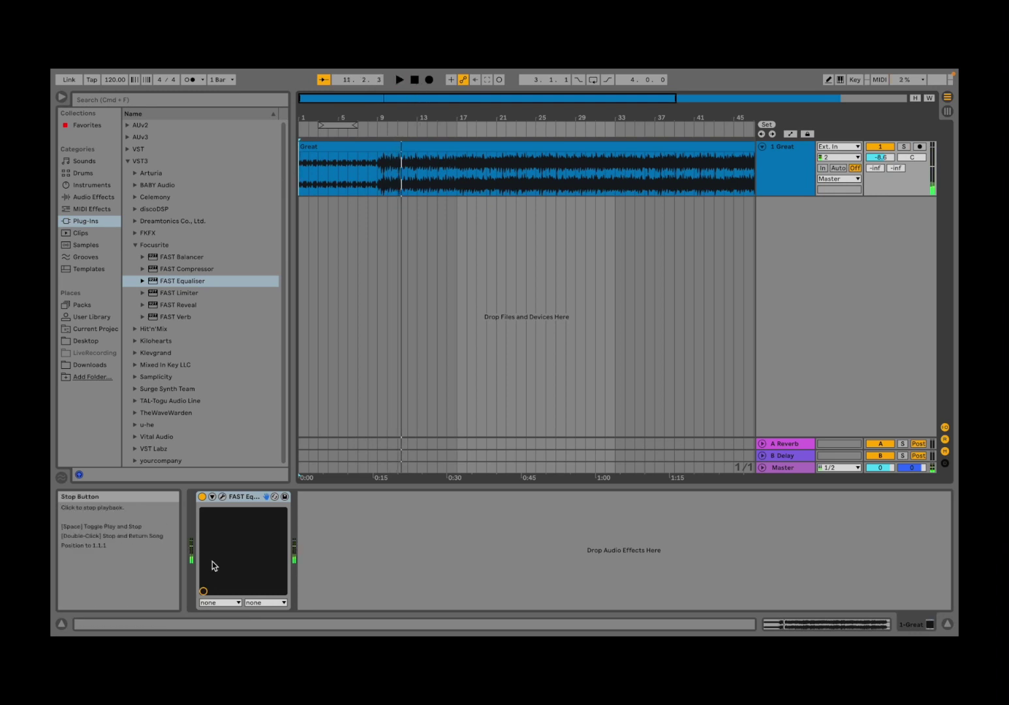
Open the FAST Equaliser window and have it Learn the Great track while it plays.
left_click(222, 497)
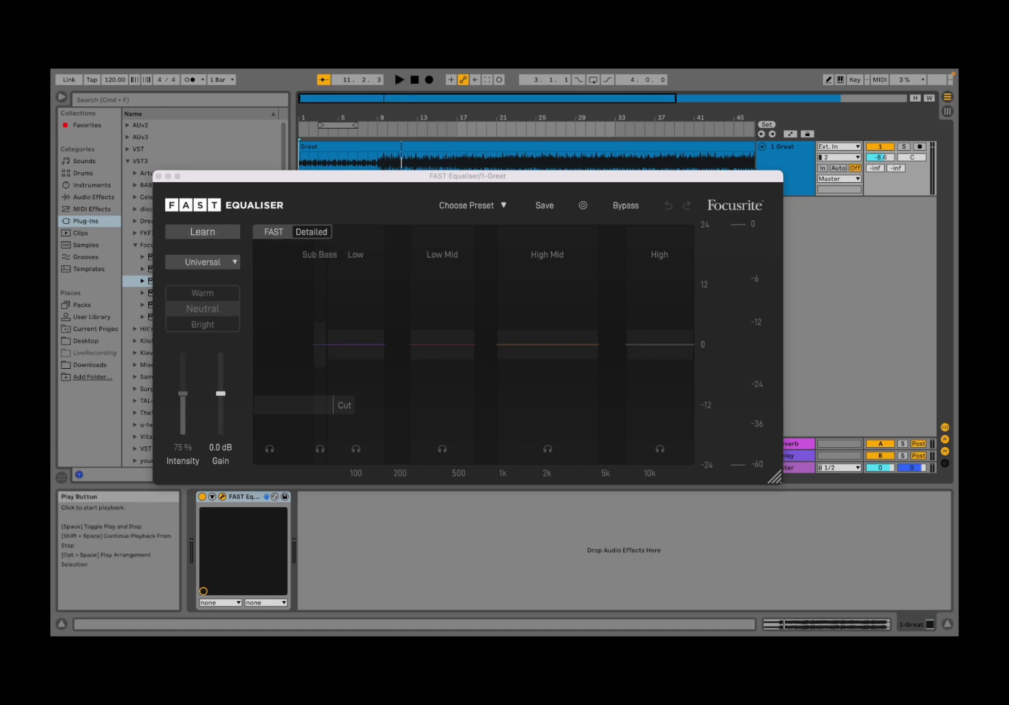
left_click(400, 80)
left_click(376, 146)
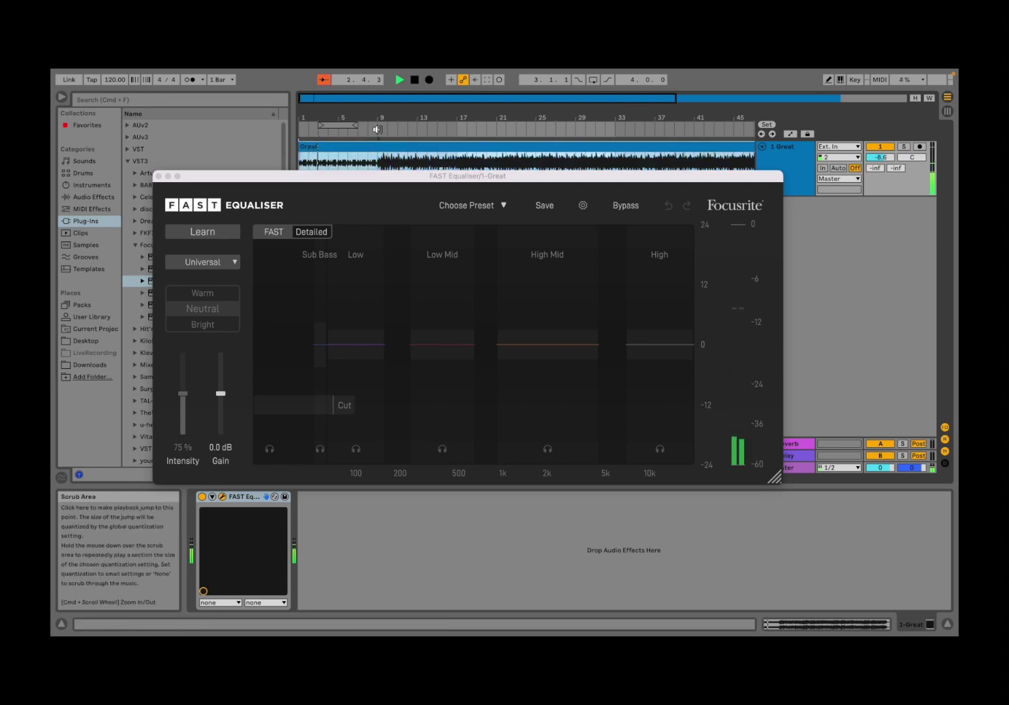
left_click(230, 231)
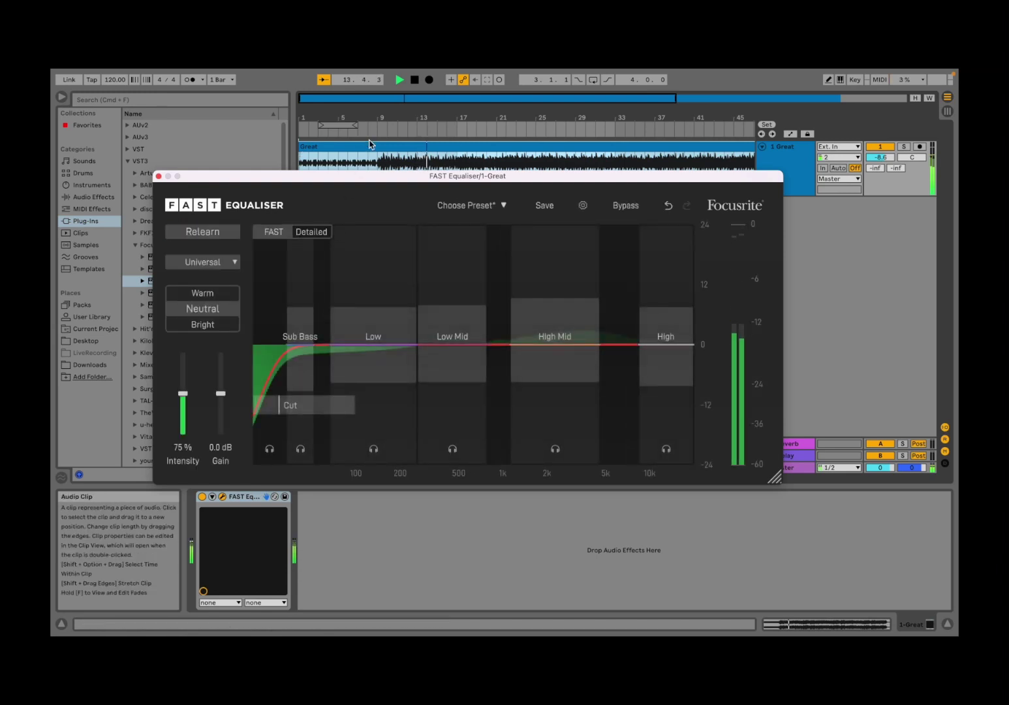
Select the Great clip and keep the Universal instrument profile.
left_click(369, 144)
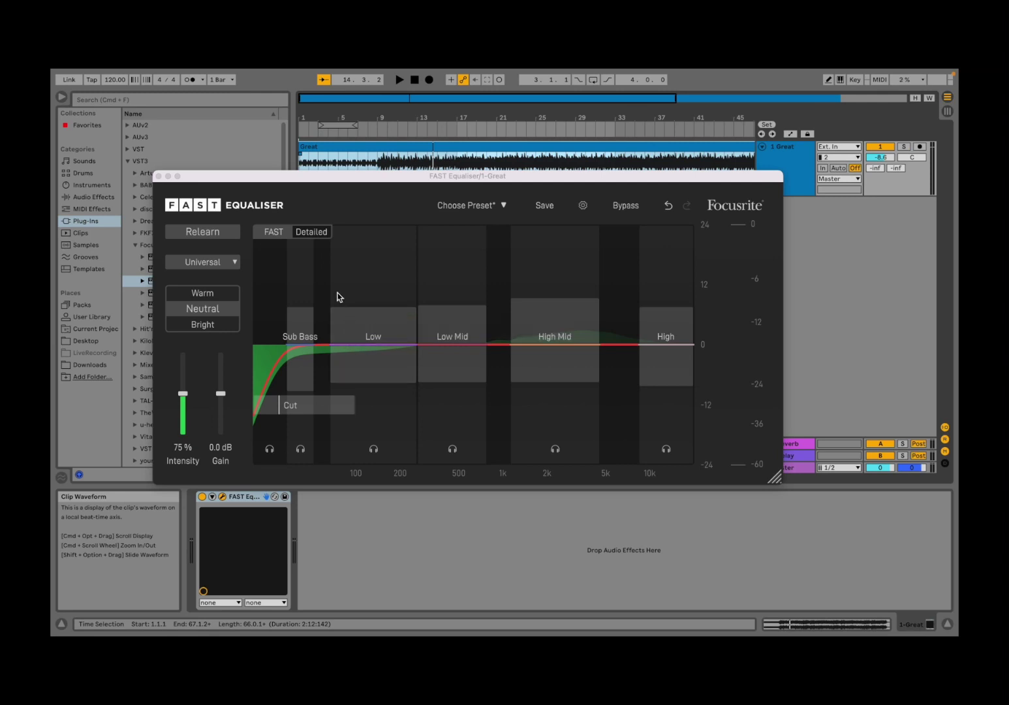
left_click(230, 264)
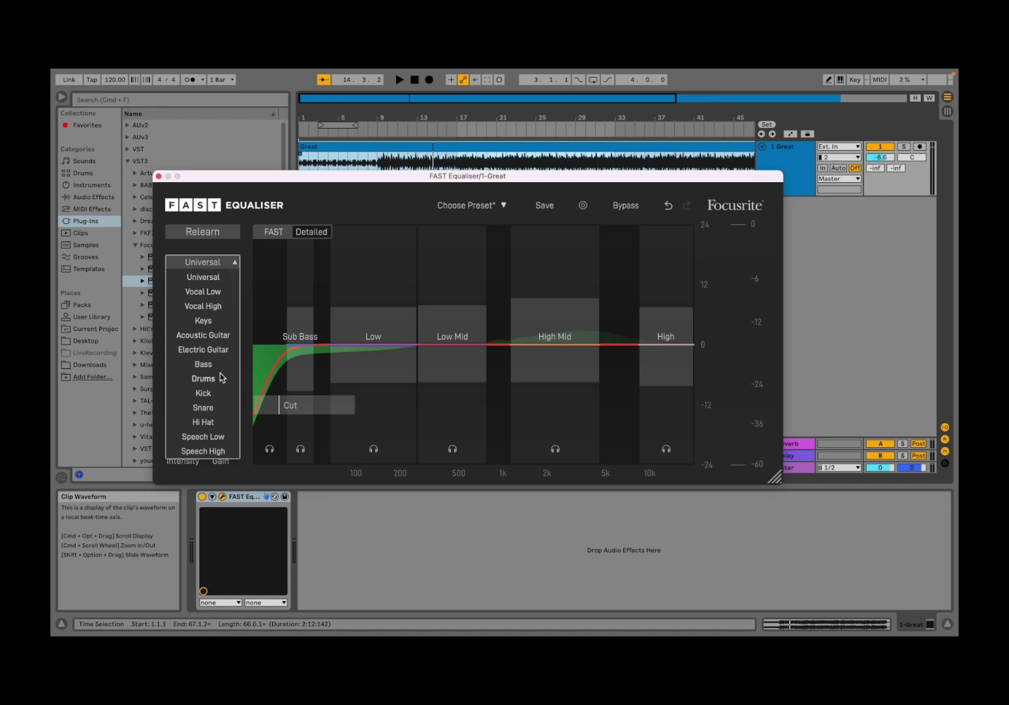
left_click(239, 249)
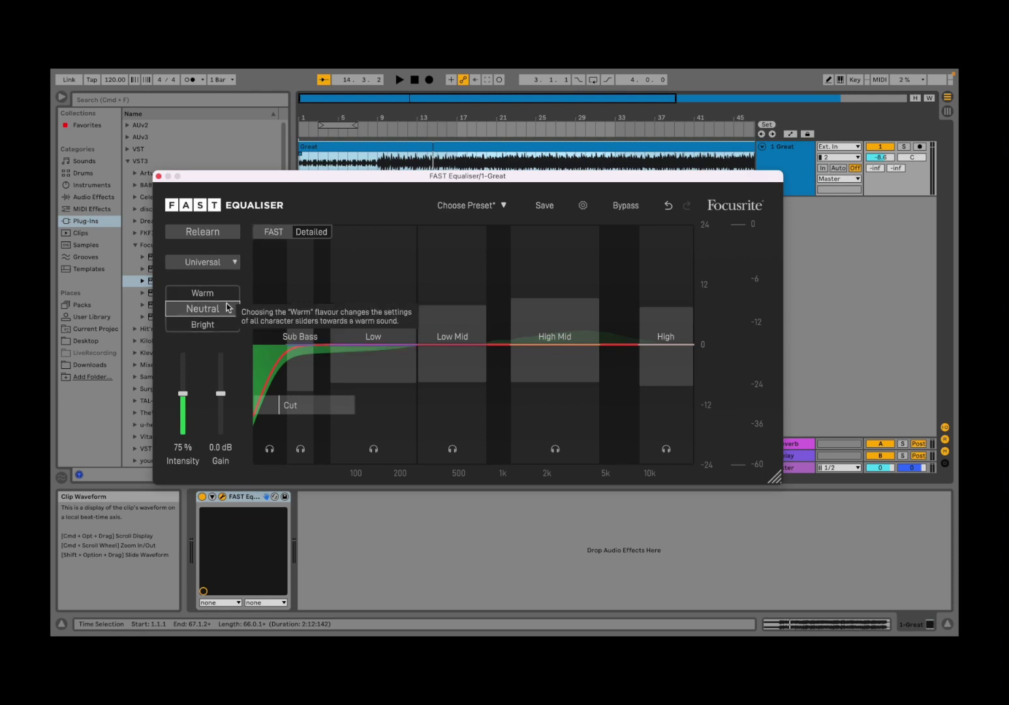
Play from bar 10 and try the Warm and Bright flavours, returning to Neutral.
left_click(400, 81)
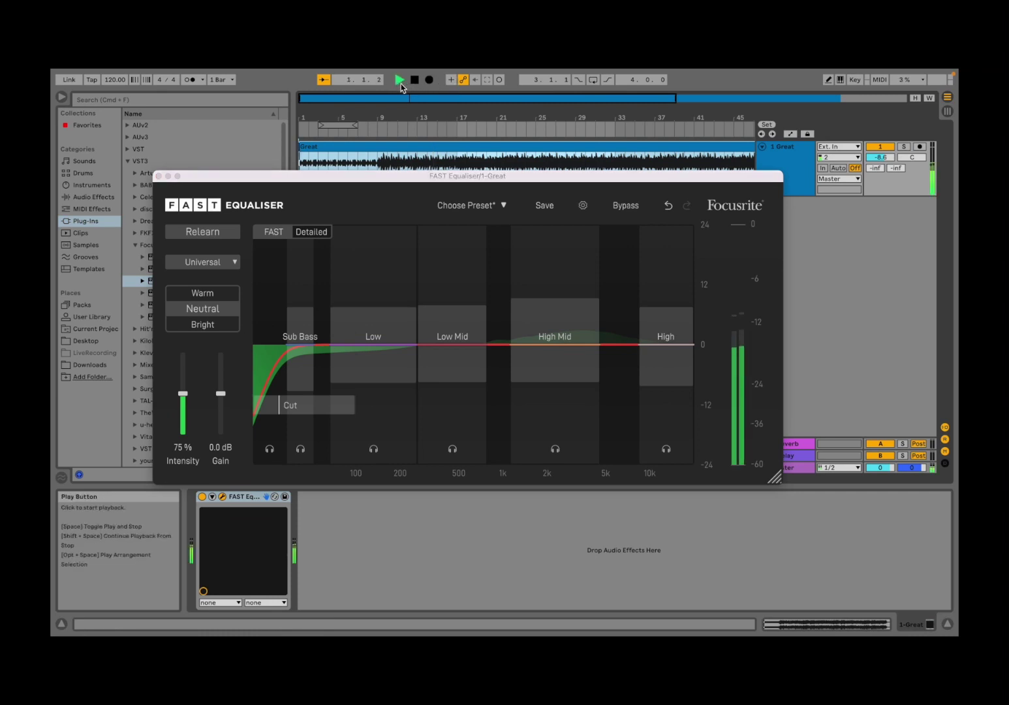
left_click(383, 128)
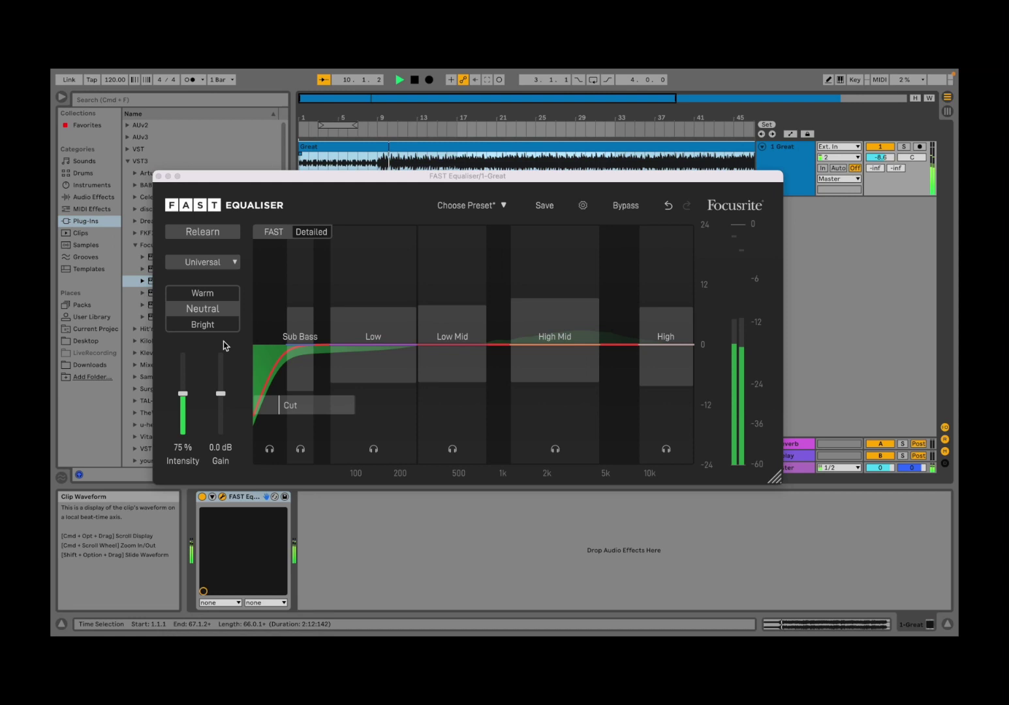
left_click(210, 295)
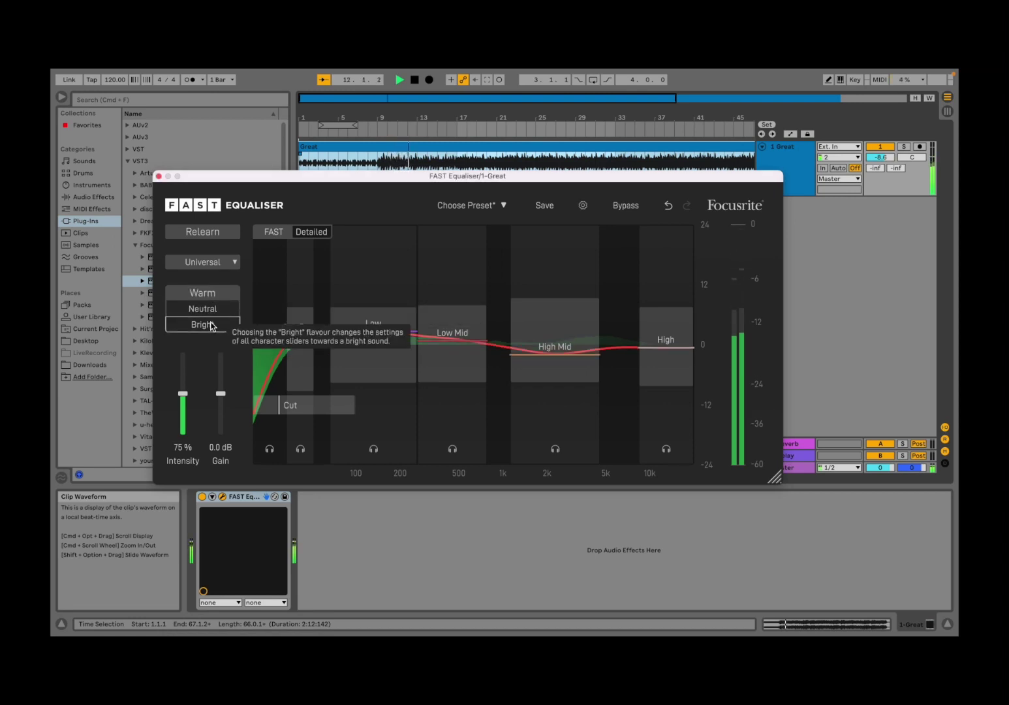
left_click(210, 325)
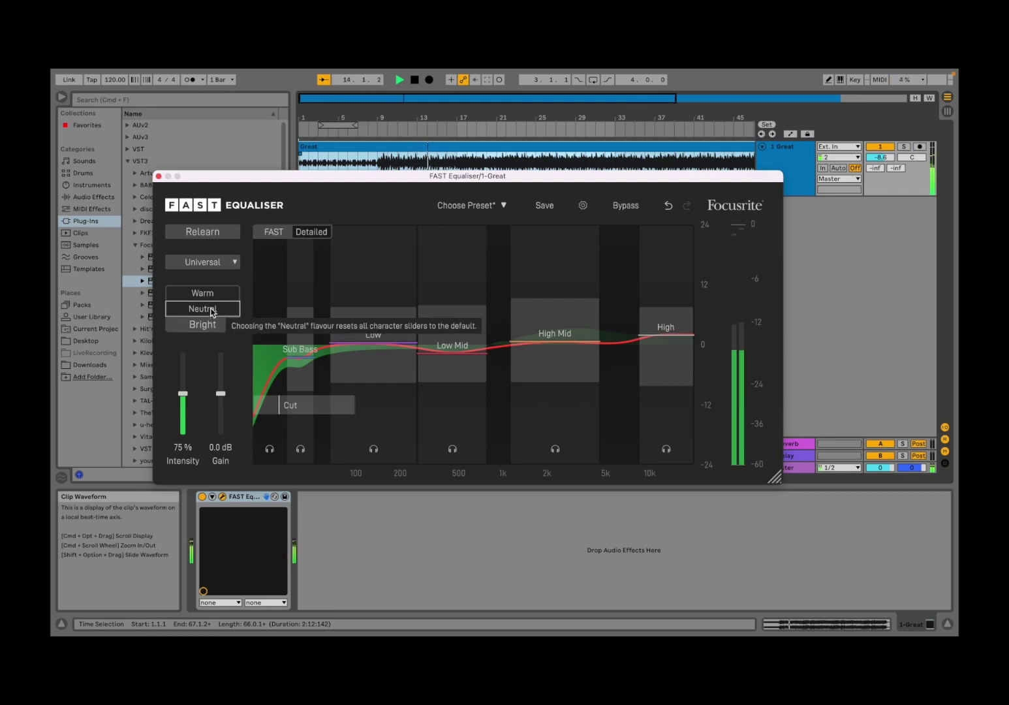
left_click(210, 311)
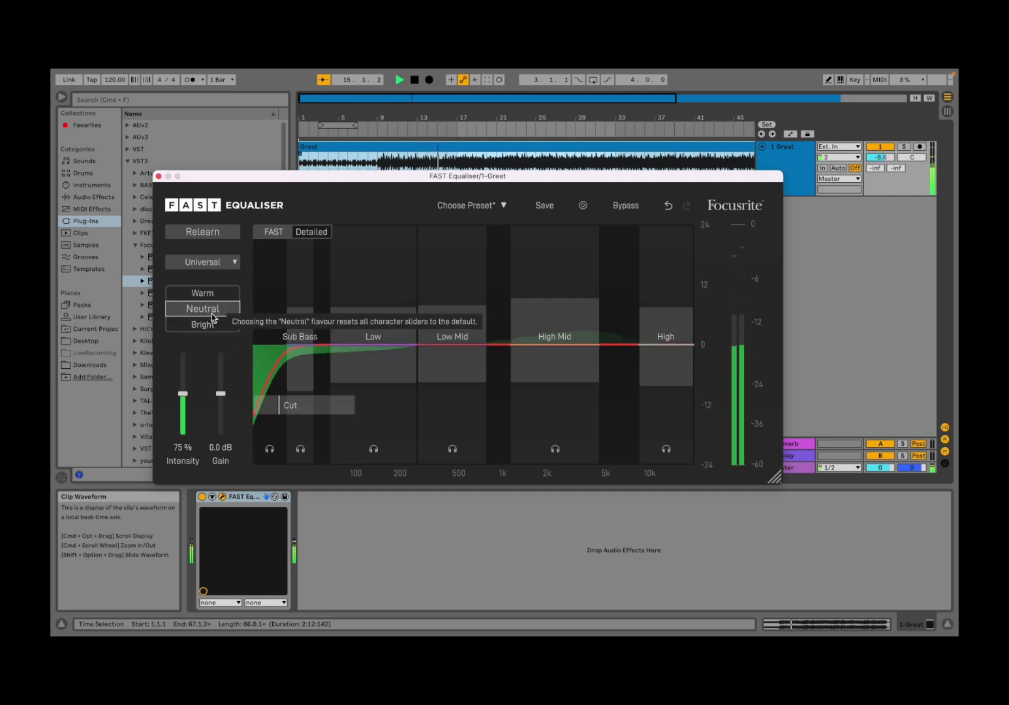
Switch the equaliser to the Keys profile with the Warm flavour, then stop playback.
left_click(211, 263)
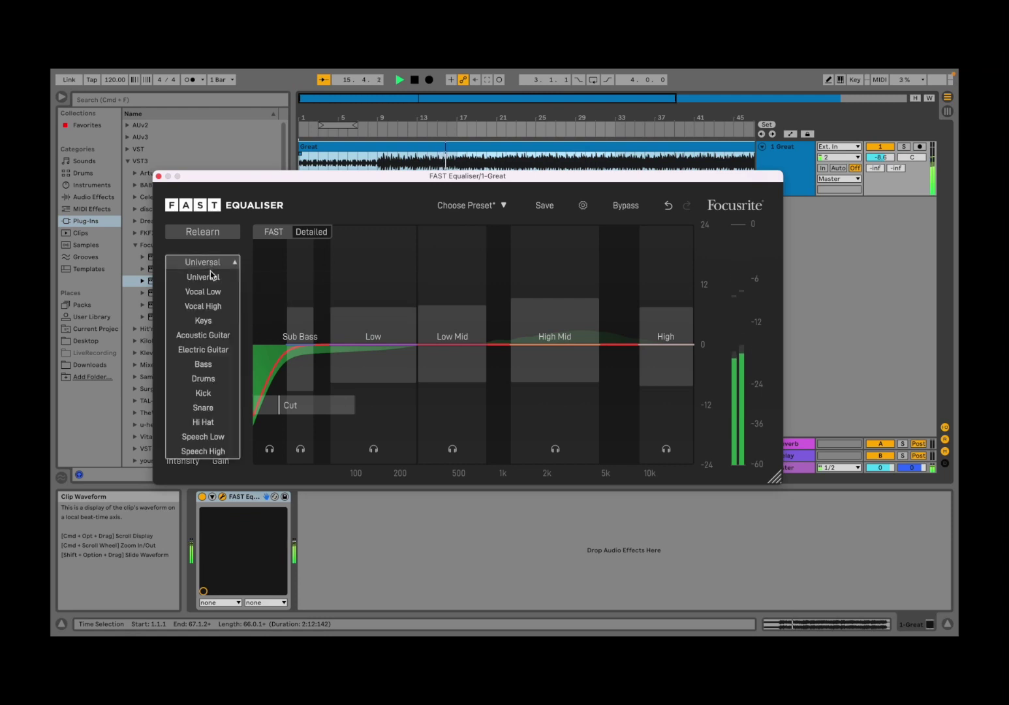
left_click(212, 325)
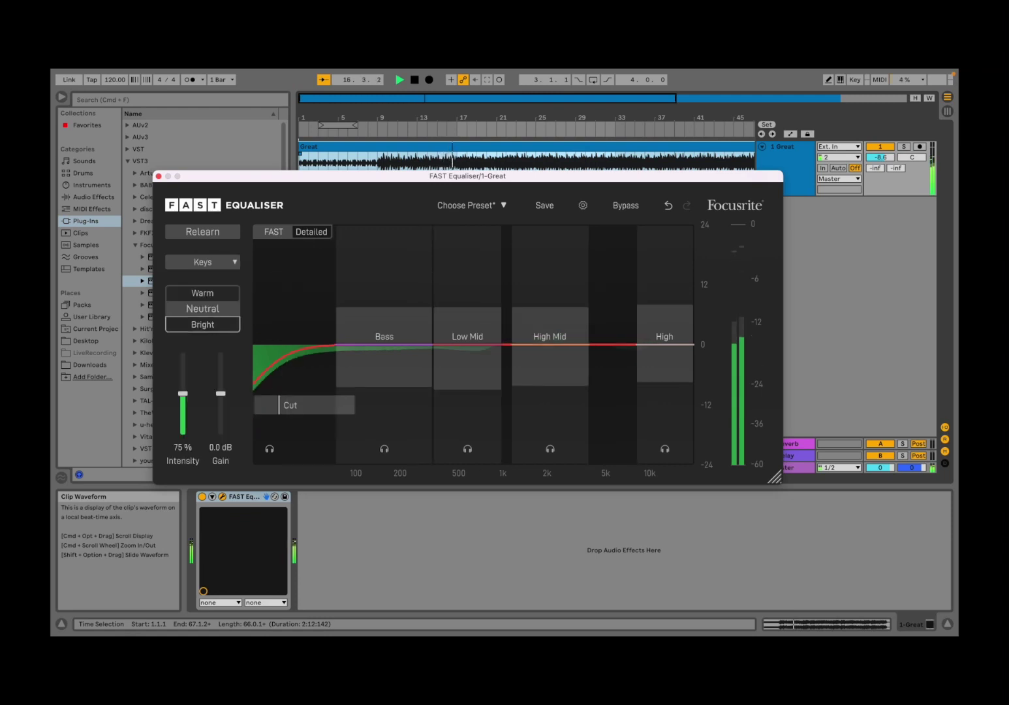
left_click(218, 298)
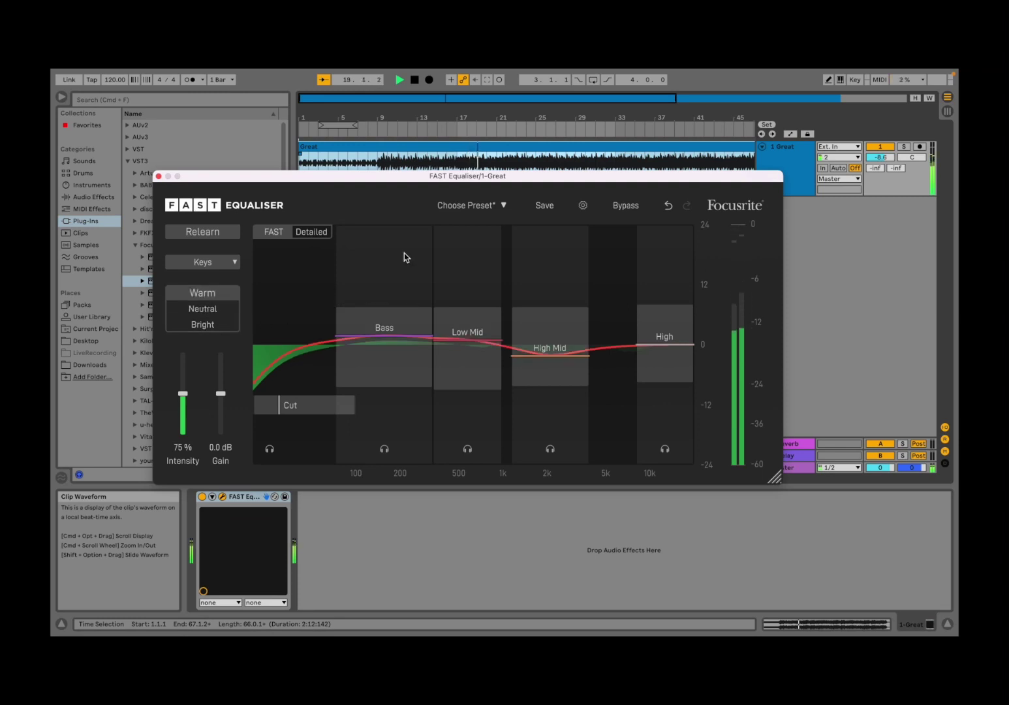
left_click(415, 80)
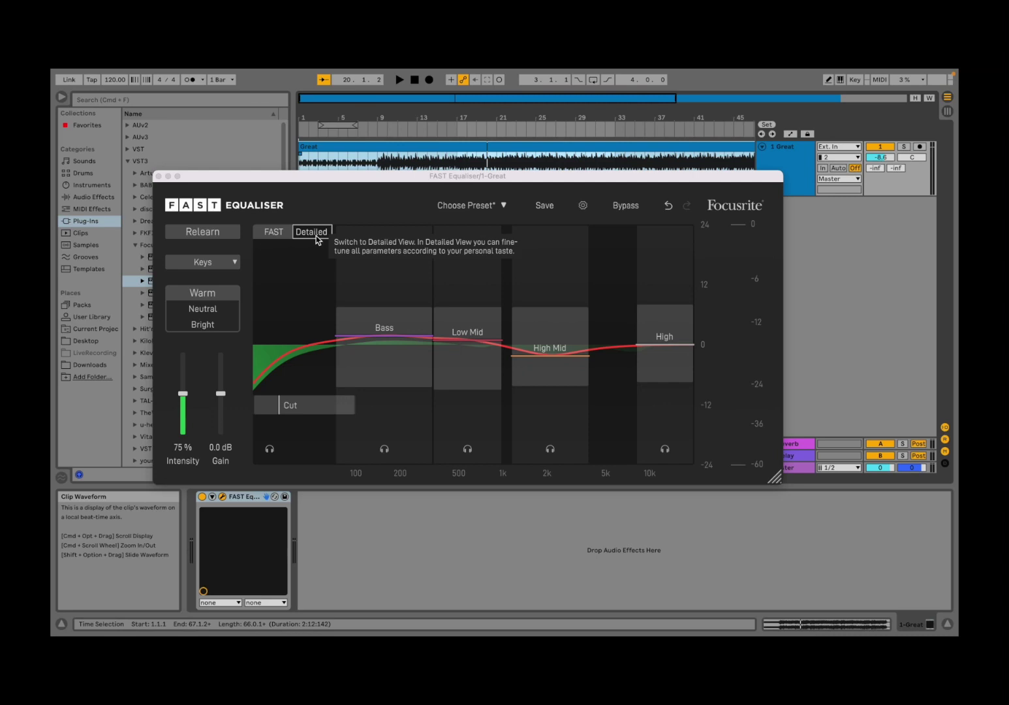
Switch to the Detailed view, toggle the low band's filter type and nudge its frequency up.
left_click(316, 236)
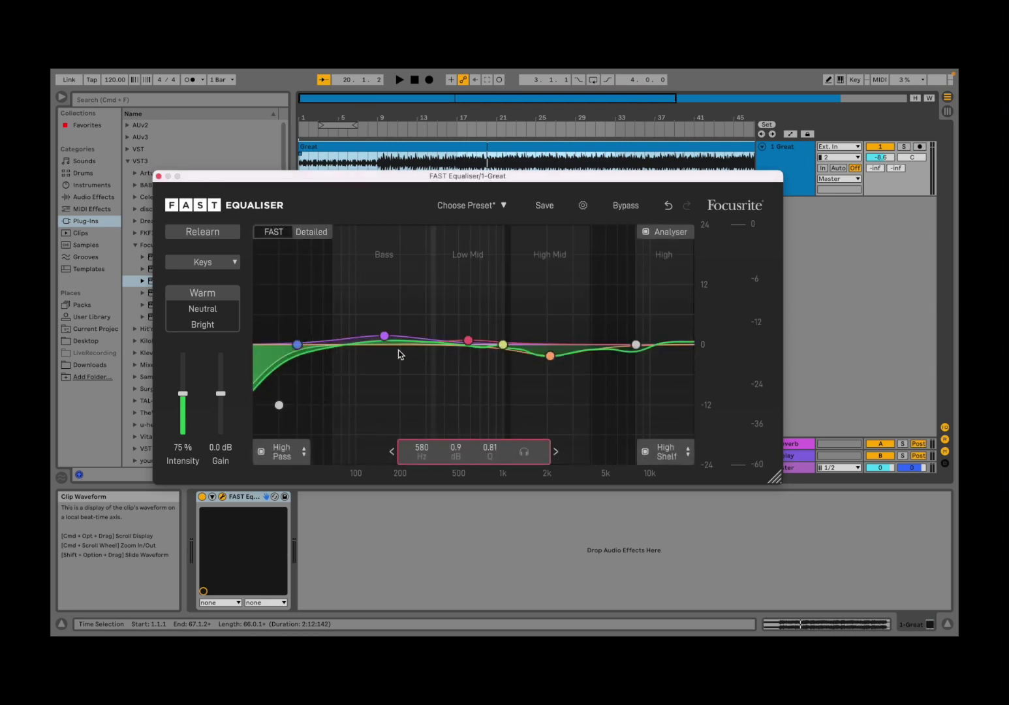
left_click(283, 455)
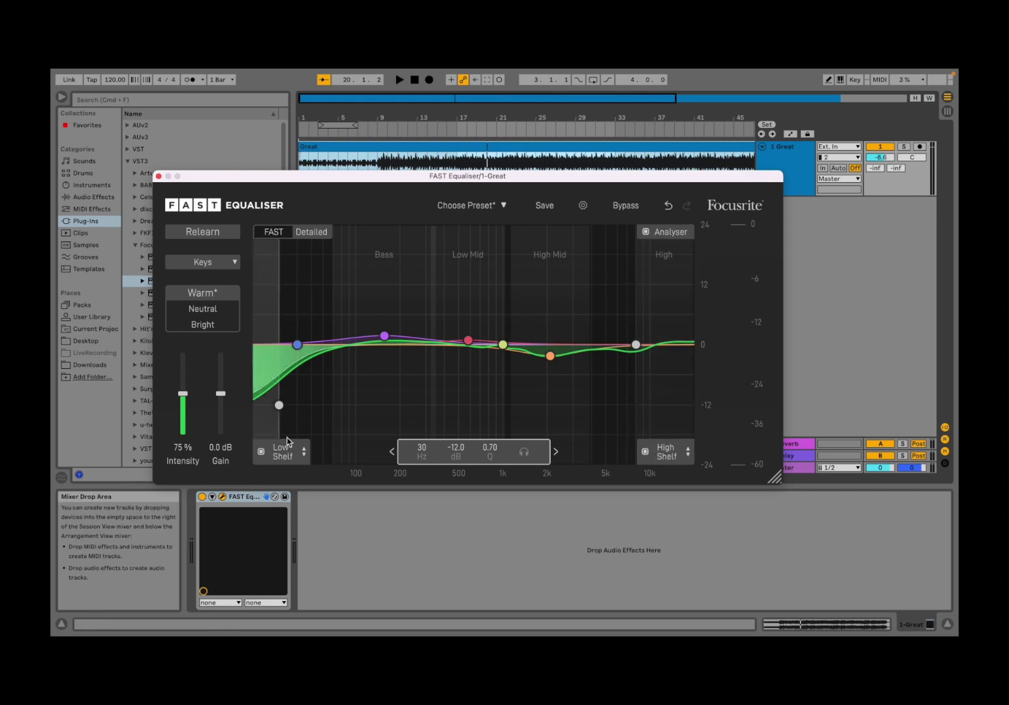
mouse_move(279, 407)
left_mouse_down()
mouse_move(356, 408)
mouse_move(284, 409)
left_mouse_up()
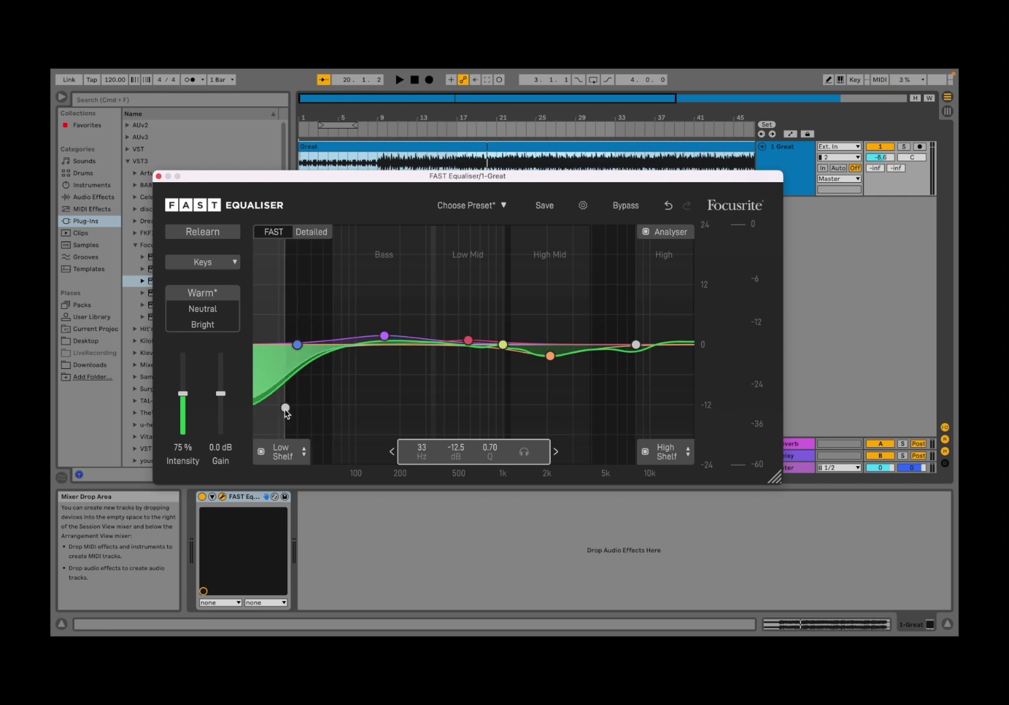
During playback, shift the low band up and turn the high band into a 4.9 kHz low-pass.
left_click(385, 124)
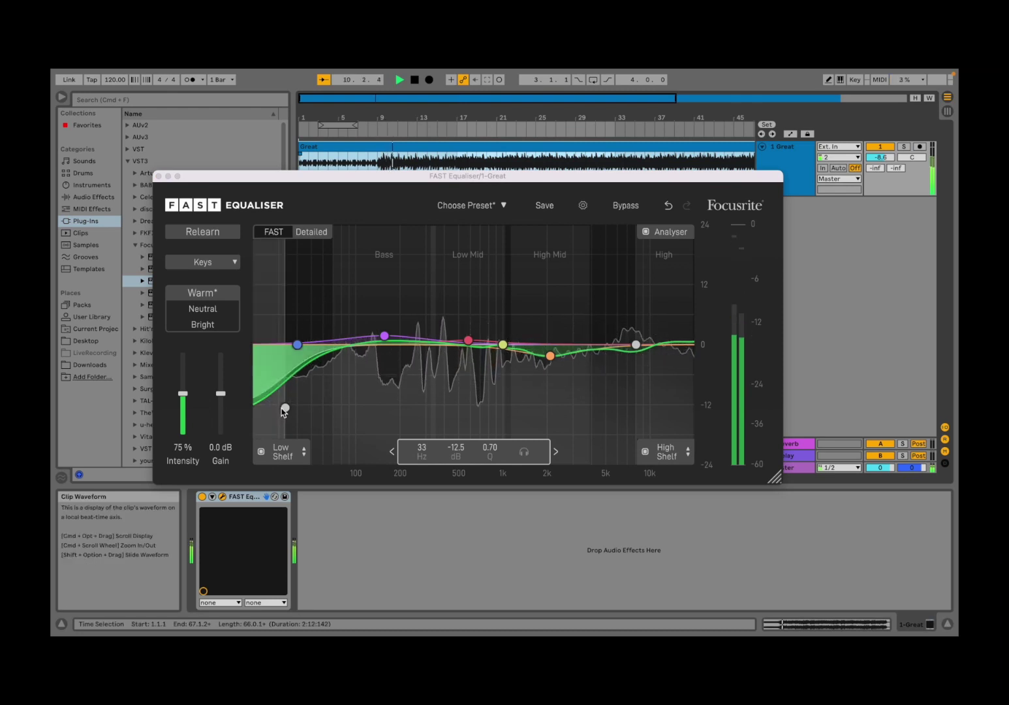
mouse_move(285, 407)
left_mouse_down()
mouse_move(457, 415)
mouse_move(287, 423)
mouse_move(286, 404)
mouse_move(481, 410)
mouse_move(290, 422)
left_mouse_up()
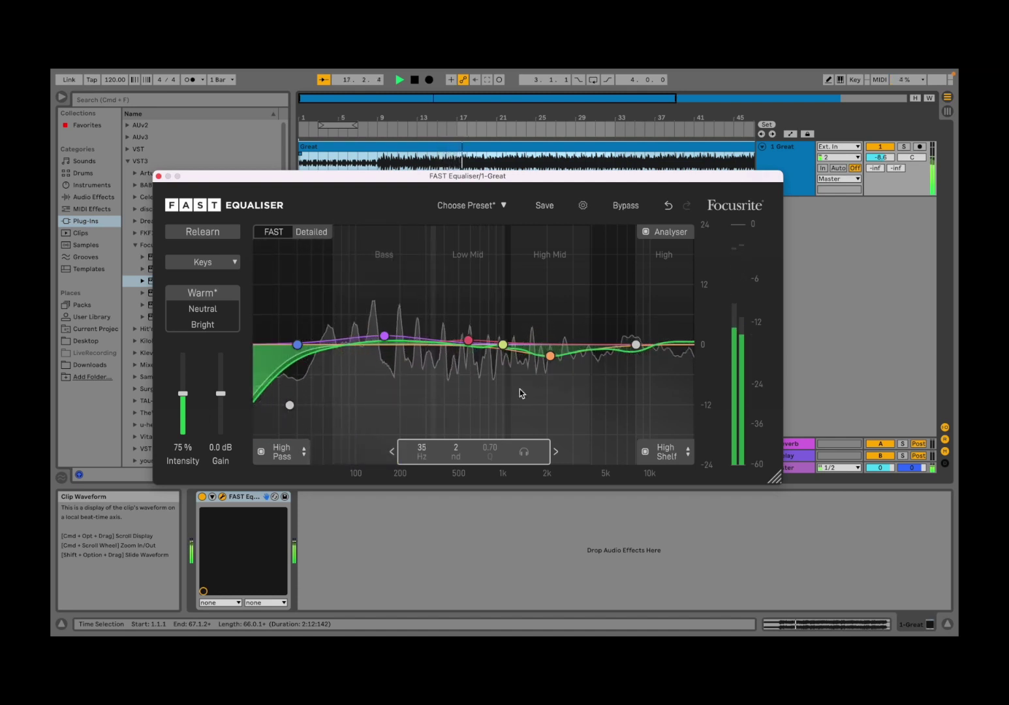
left_click_drag(632, 346, 608, 415)
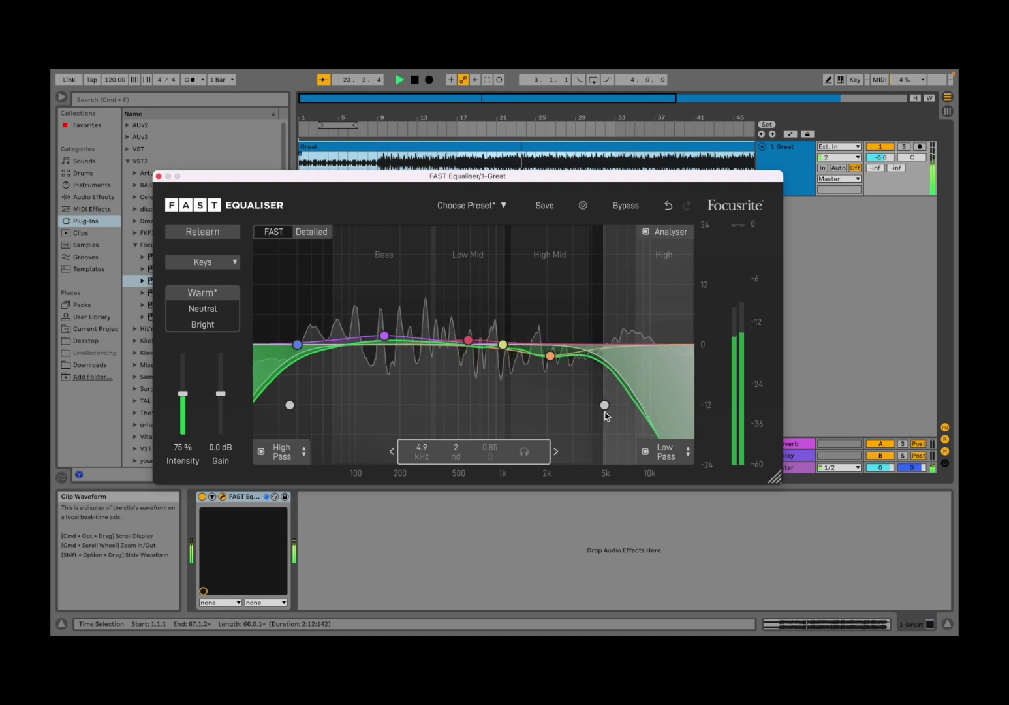
left_click(416, 80)
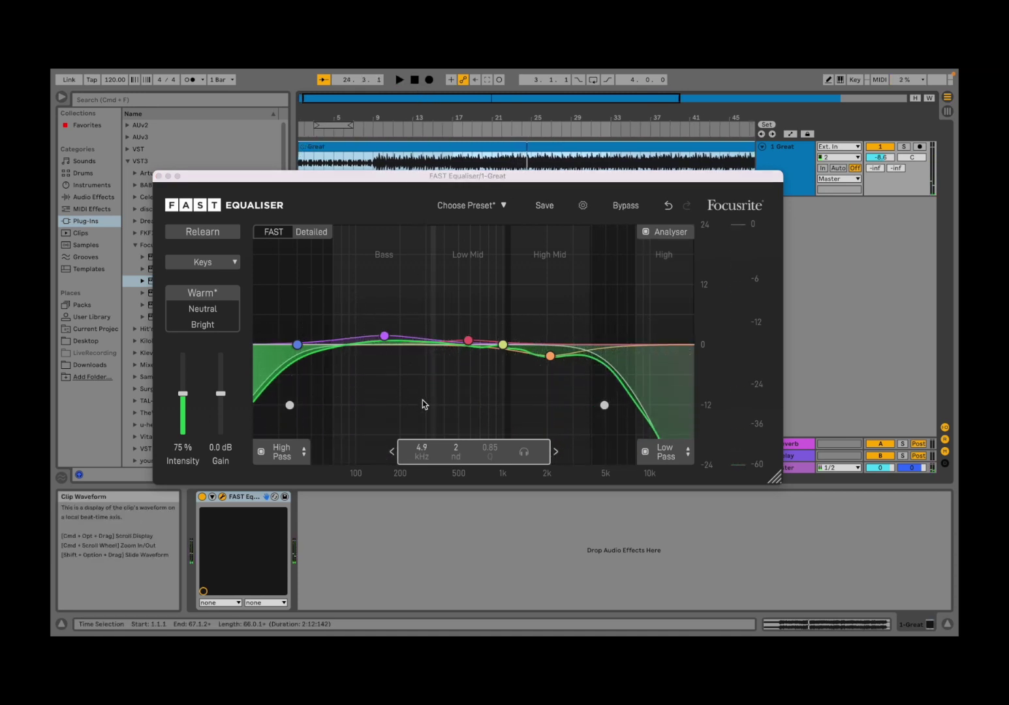
Shape the Low Mid band into an 8.6 dB cut at 439 Hz, Q 1.29, playing from bar 11.
left_click(297, 344)
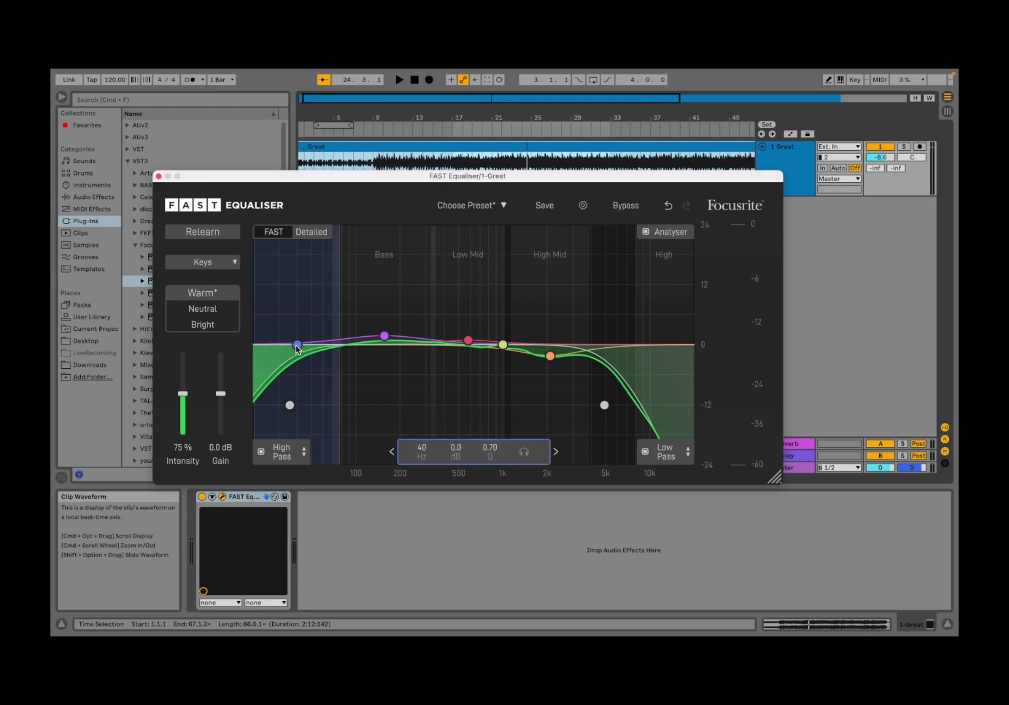
left_click(385, 336)
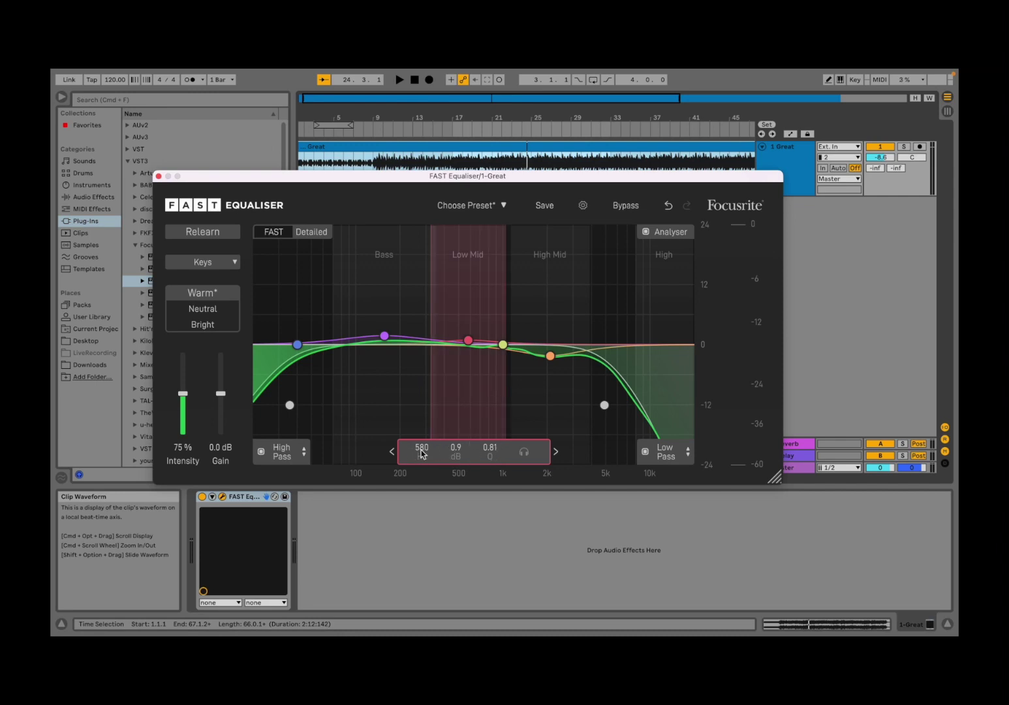
left_click_drag(420, 453, 489, 453)
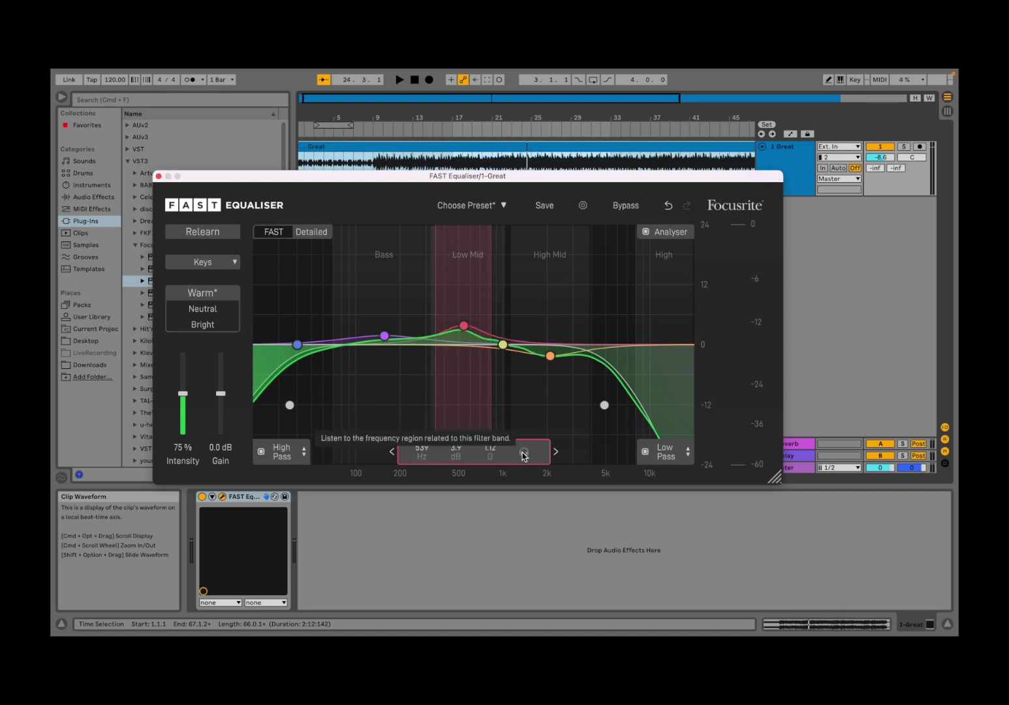
left_click(397, 81)
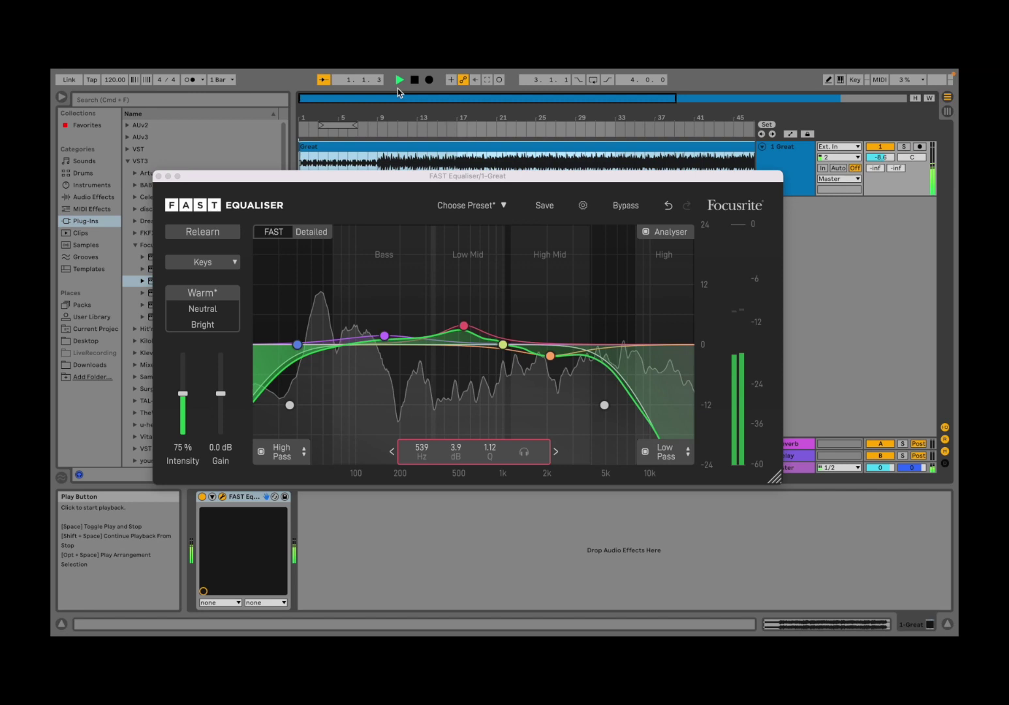
left_click(405, 133)
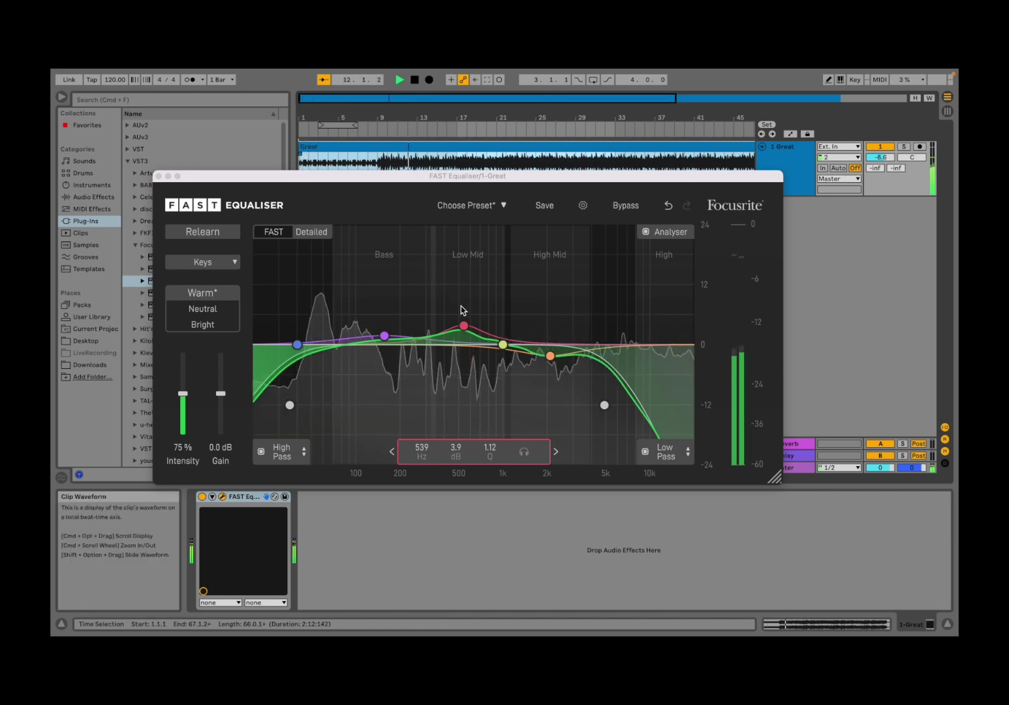
left_click(422, 458)
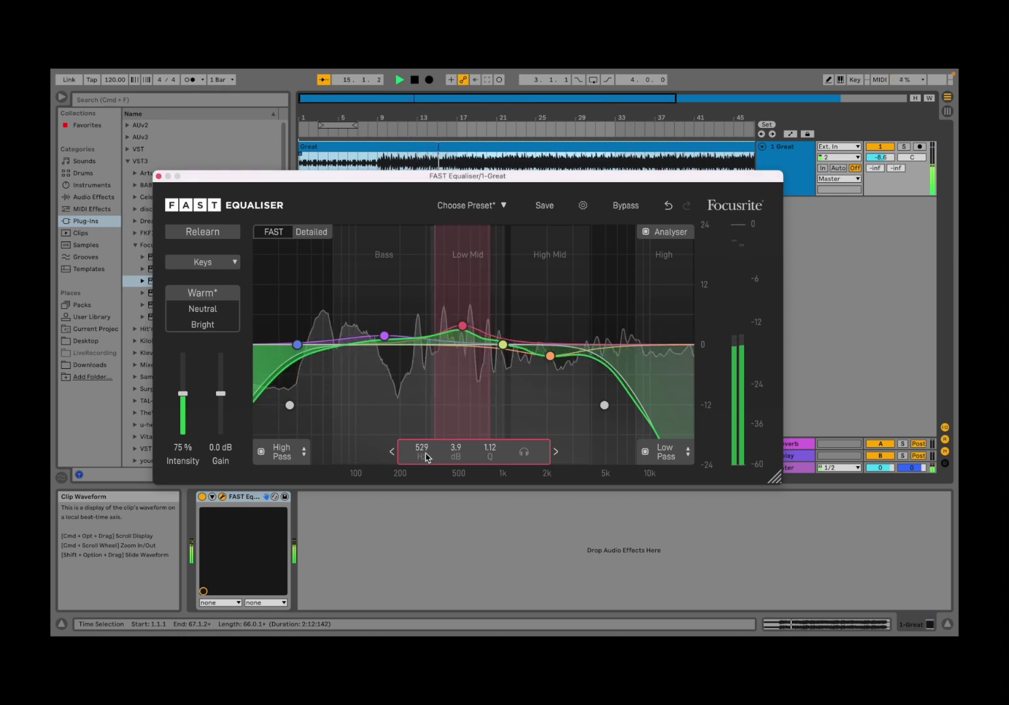
left_click_drag(422, 451, 484, 451)
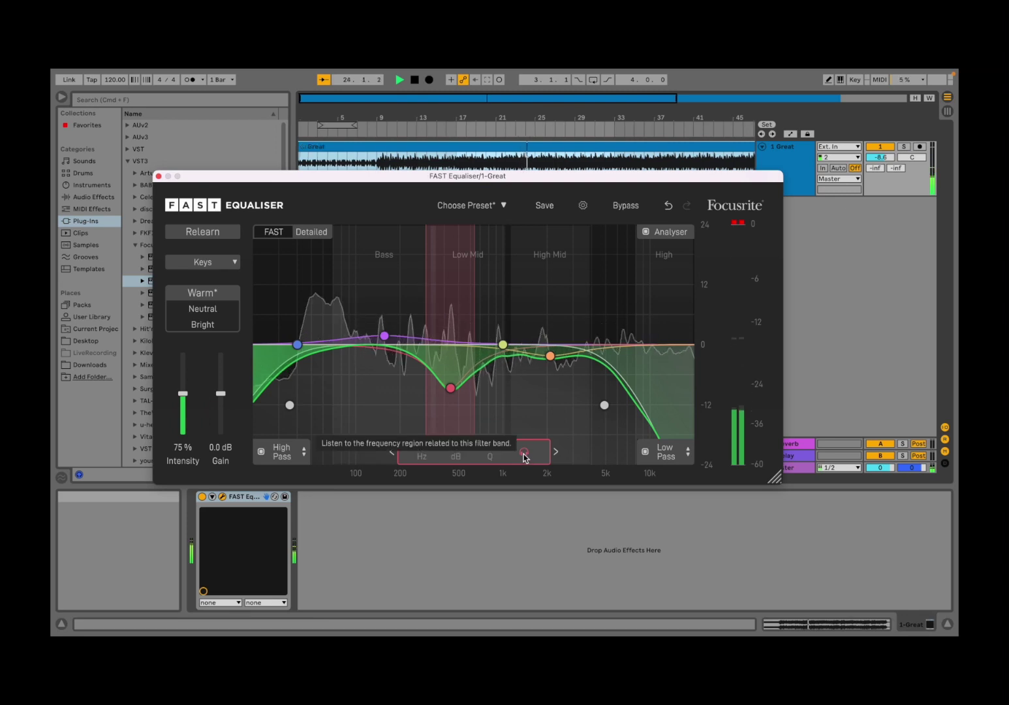
Solo a band to audition it, then boost the High Mid band 15.2 dB at 2.1 kHz.
left_click(503, 345)
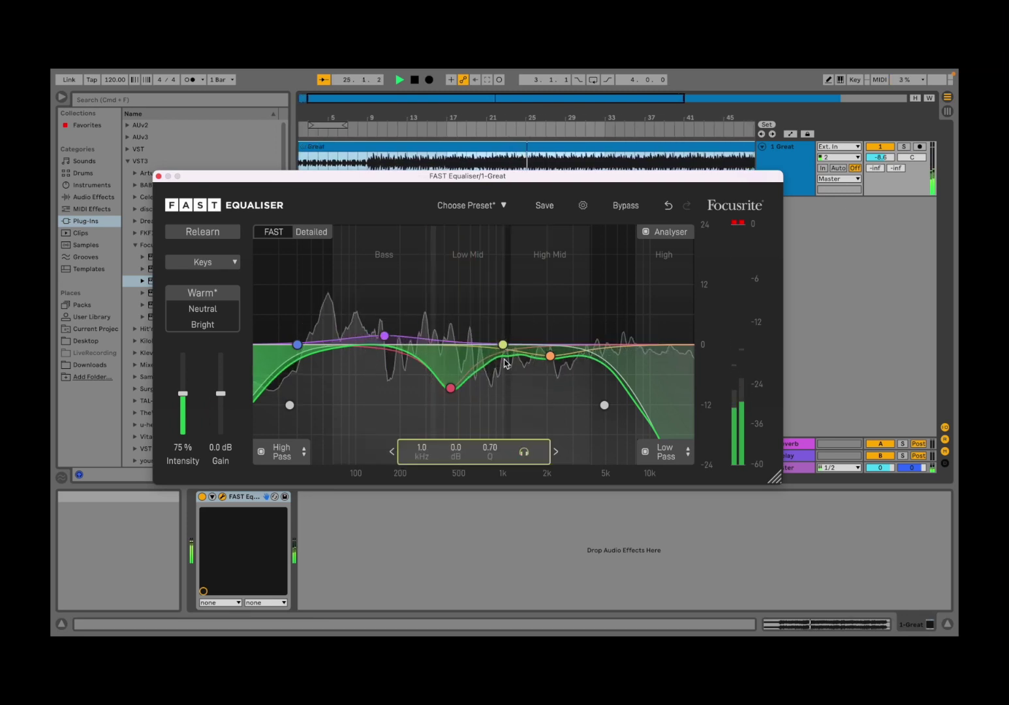
left_click(523, 451)
left_click(550, 356)
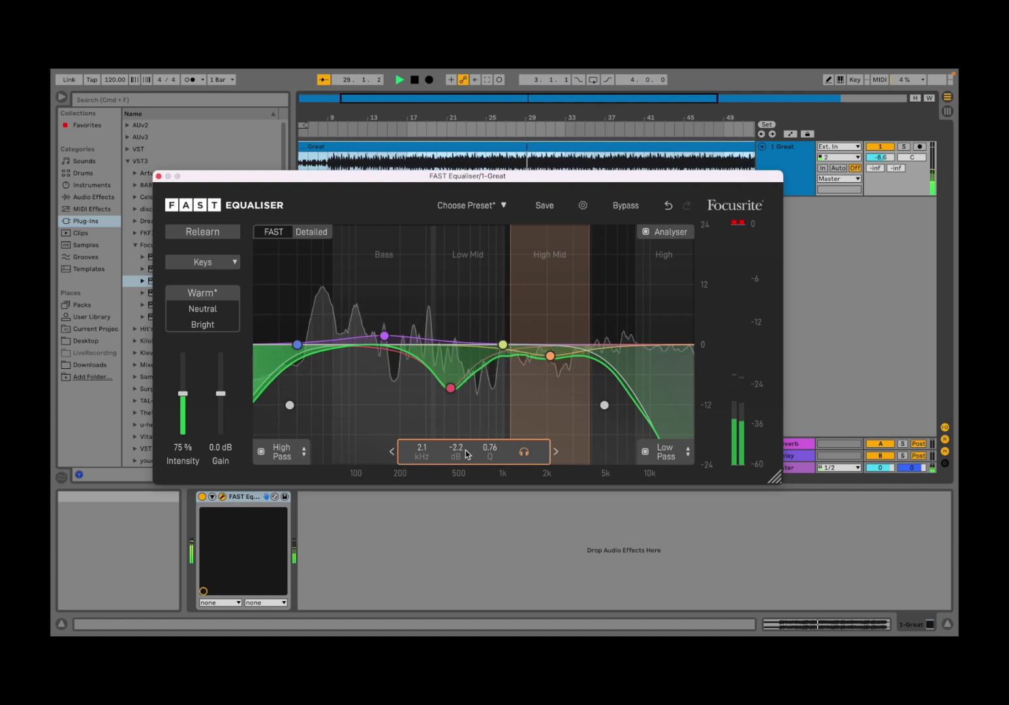
left_click_drag(384, 460, 283, 472)
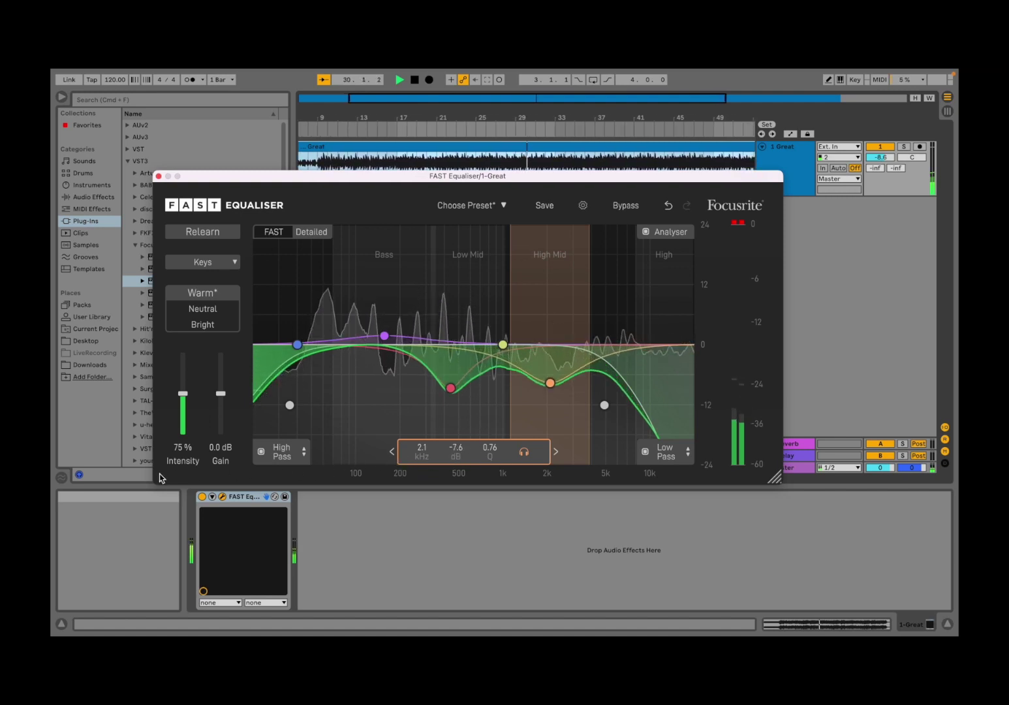
left_click_drag(160, 478, 494, 457)
left_click_drag(553, 449, 525, 406)
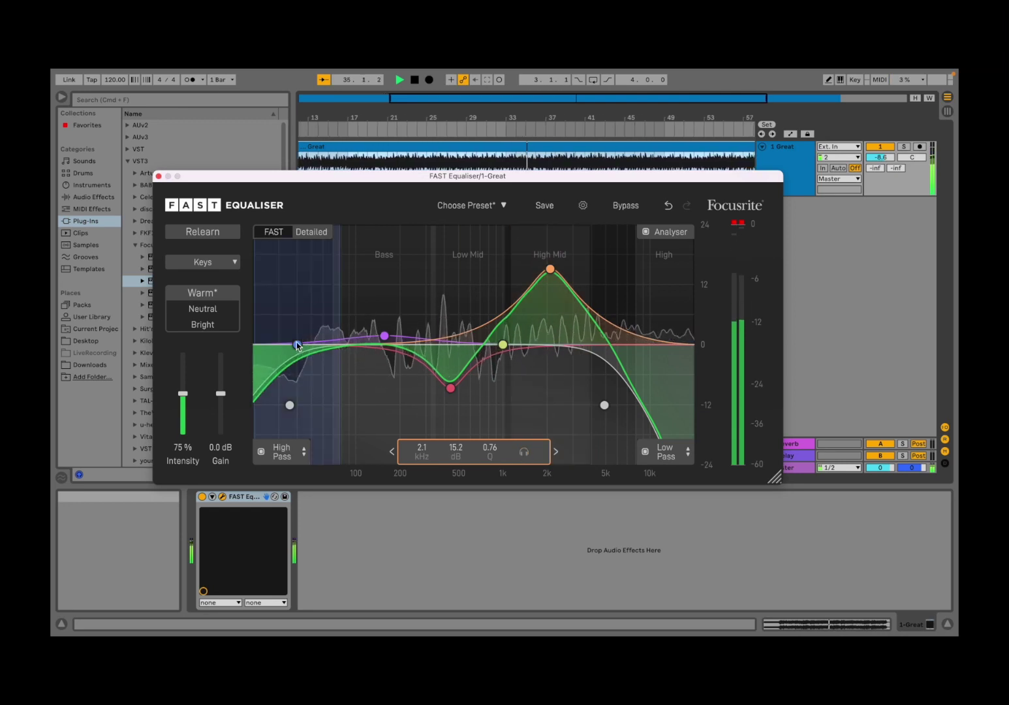
Boost 38 Hz by 11 dB, cut 123 Hz by 9 dB, and stop playback.
left_click_drag(297, 344, 297, 273)
left_click_drag(384, 345, 369, 389)
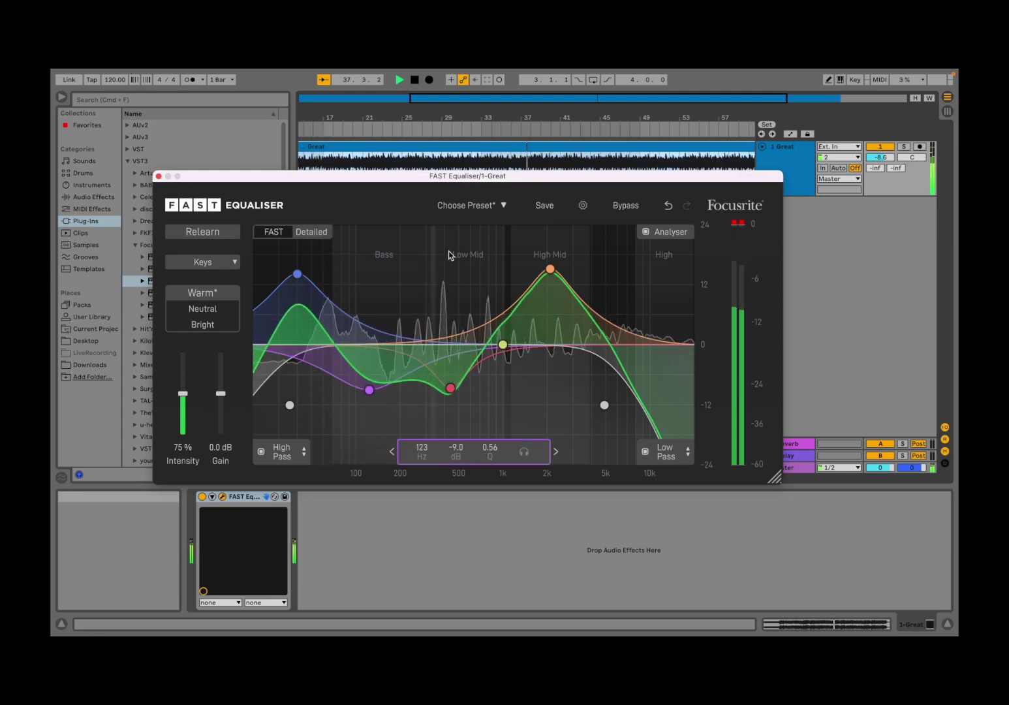
left_click(415, 80)
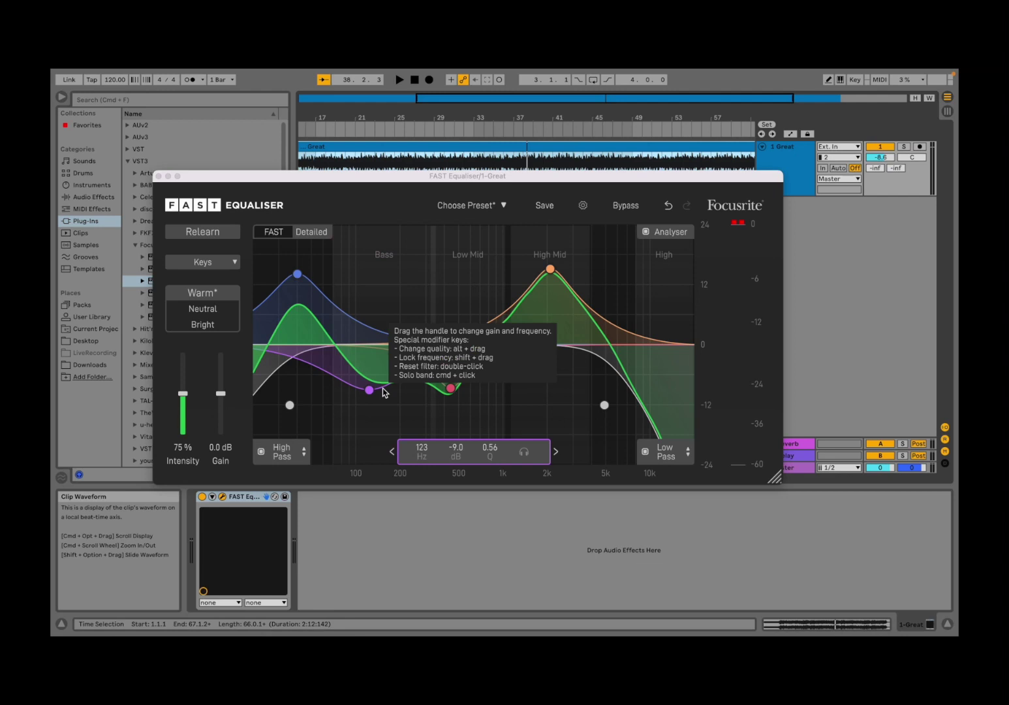
Turn off the spectrum analyser and restart playback from bar 1.
left_click(645, 232)
left_click(648, 235)
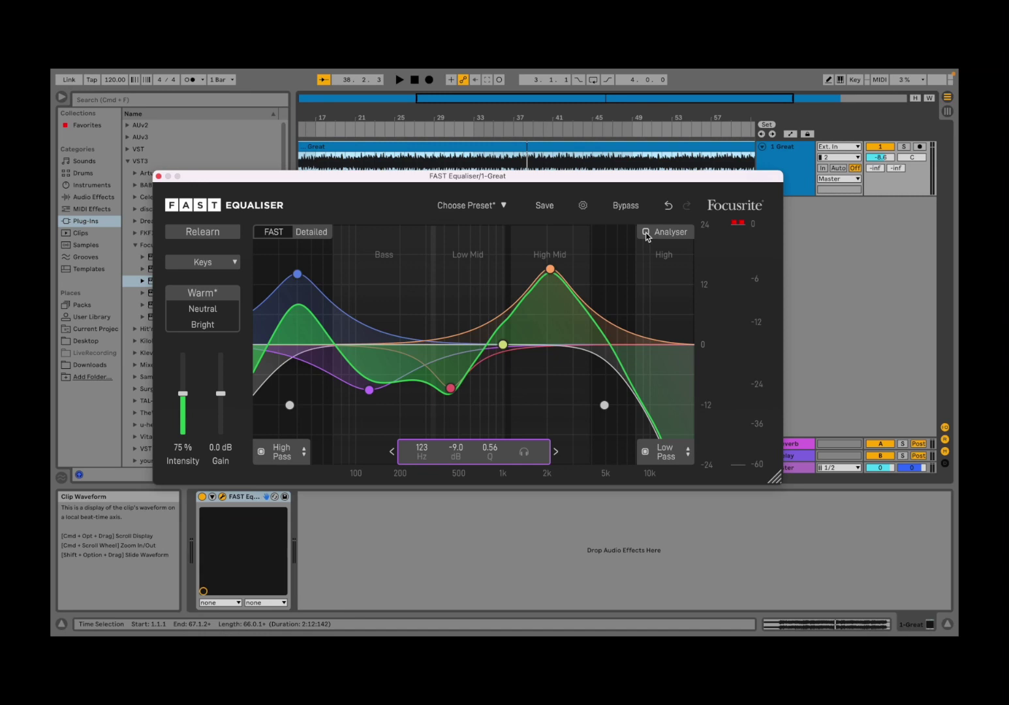
left_click(400, 79)
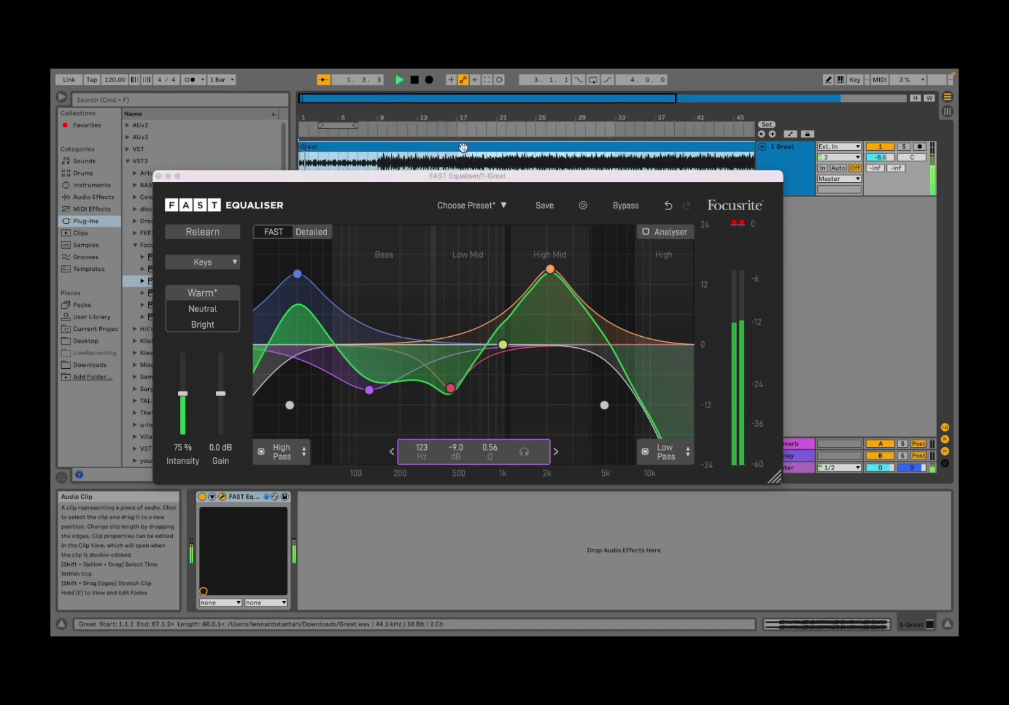
Re-enable the analyser, switch the flavour from Neutral to Bright, and adjust the output gain.
left_click(645, 233)
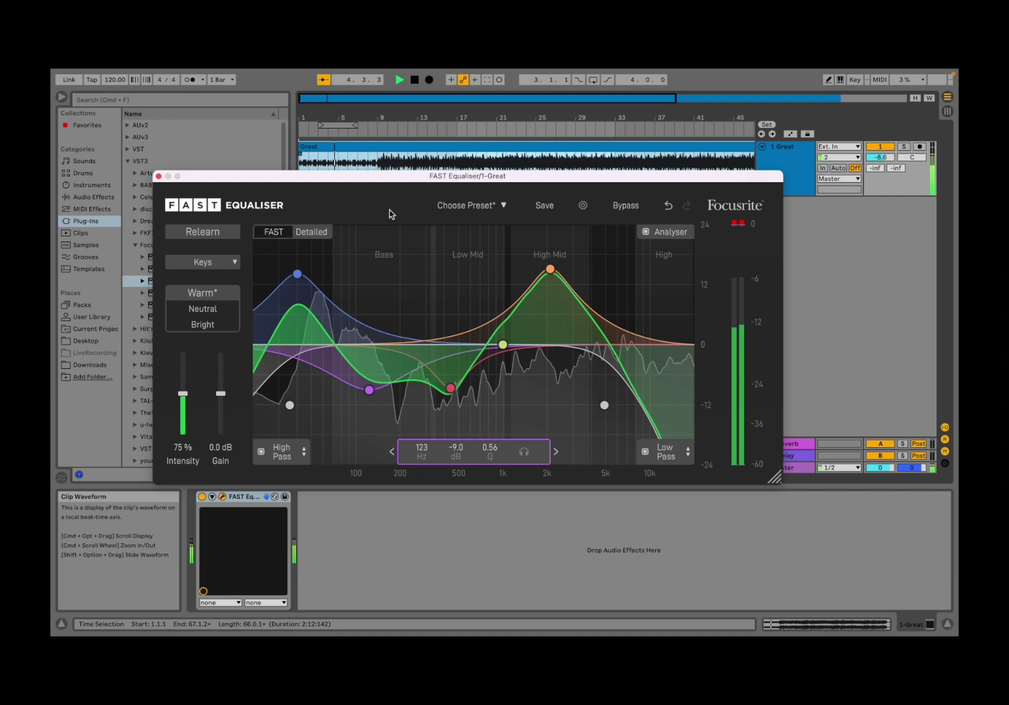
left_click(210, 309)
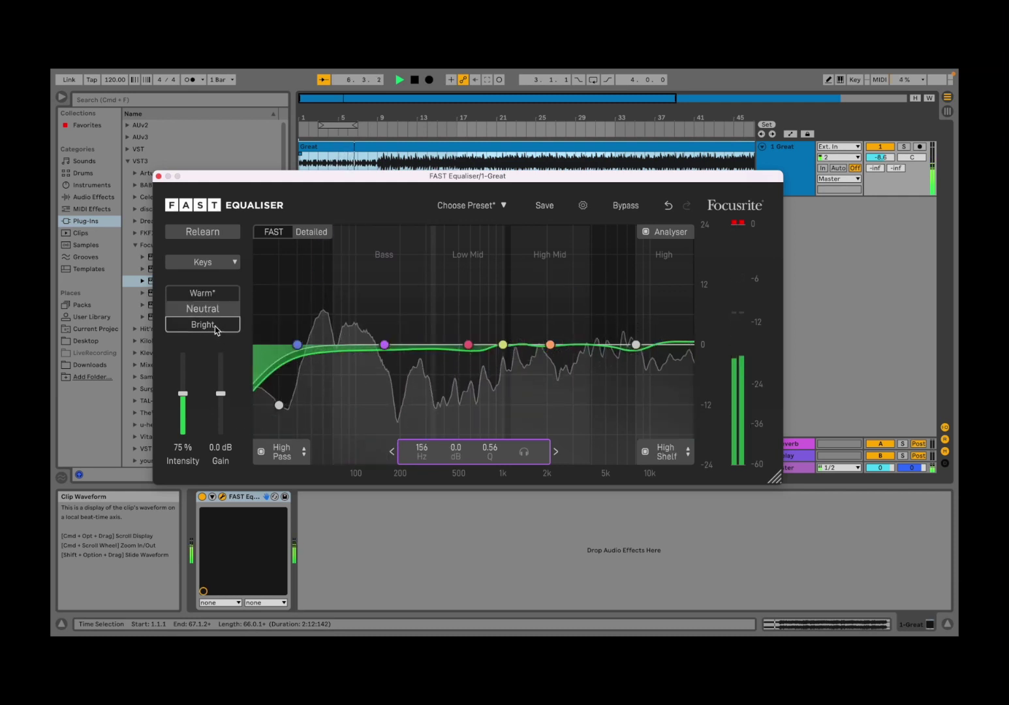
left_click(208, 324)
left_click_drag(183, 396, 221, 396)
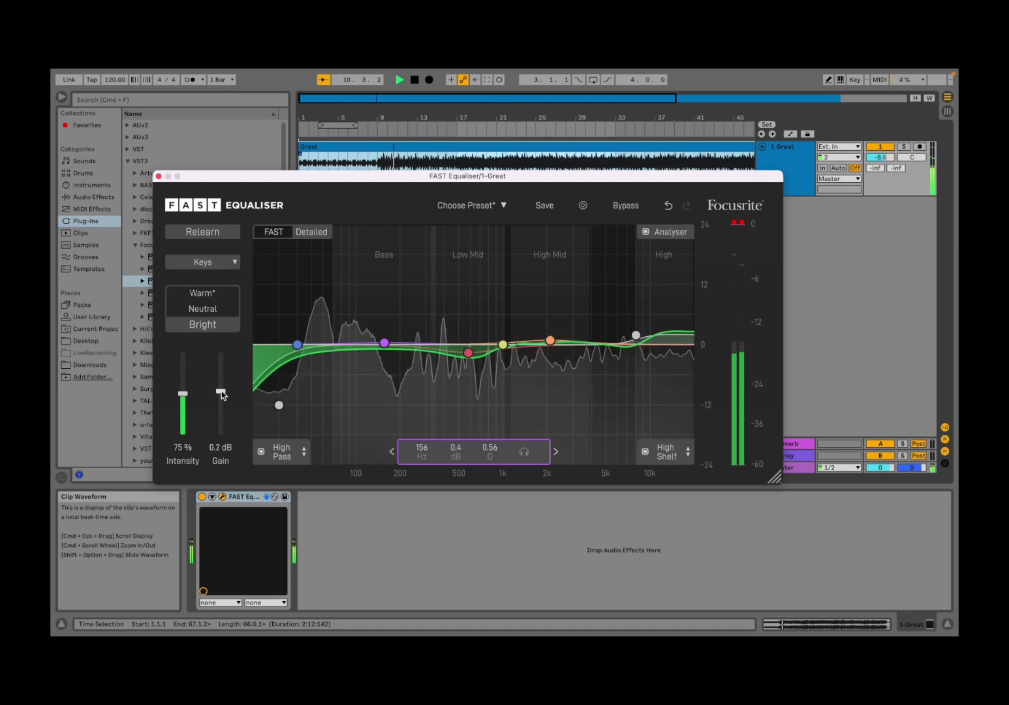
Boost 115 Hz (9.8 dB), 1.3 kHz (9.3 dB) and highs (8.9 dB); cut 287 Hz and 3.7 kHz; stop playback.
left_click_drag(385, 342, 376, 275)
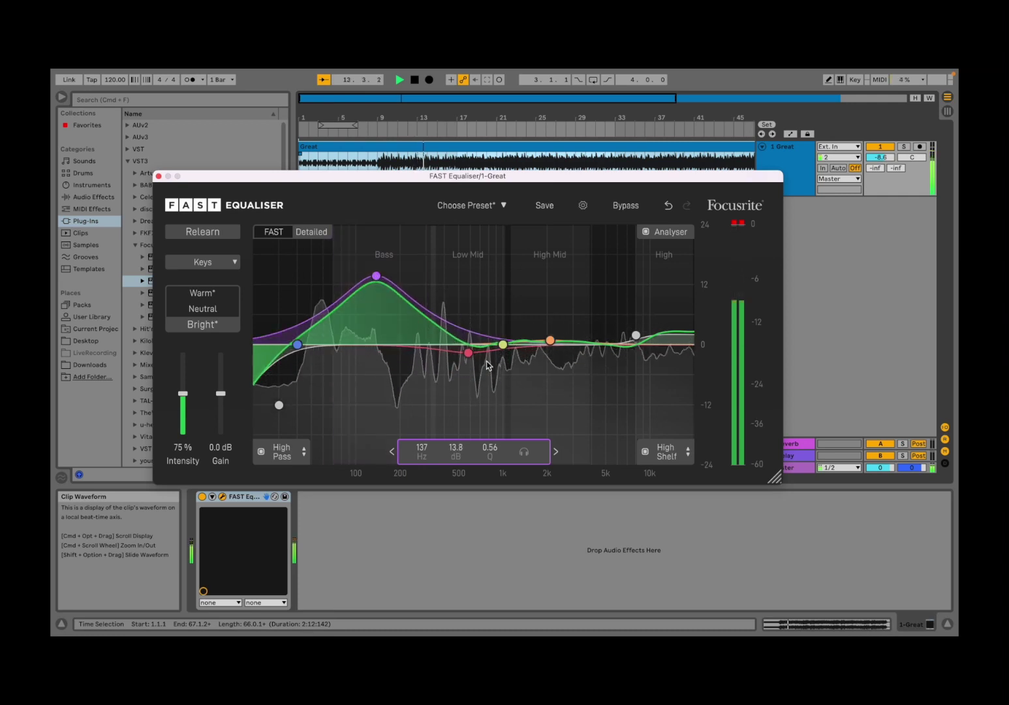
left_click_drag(636, 336, 633, 300)
left_click_drag(550, 342, 586, 399)
left_click_drag(461, 356, 423, 391)
left_click_drag(505, 347, 521, 300)
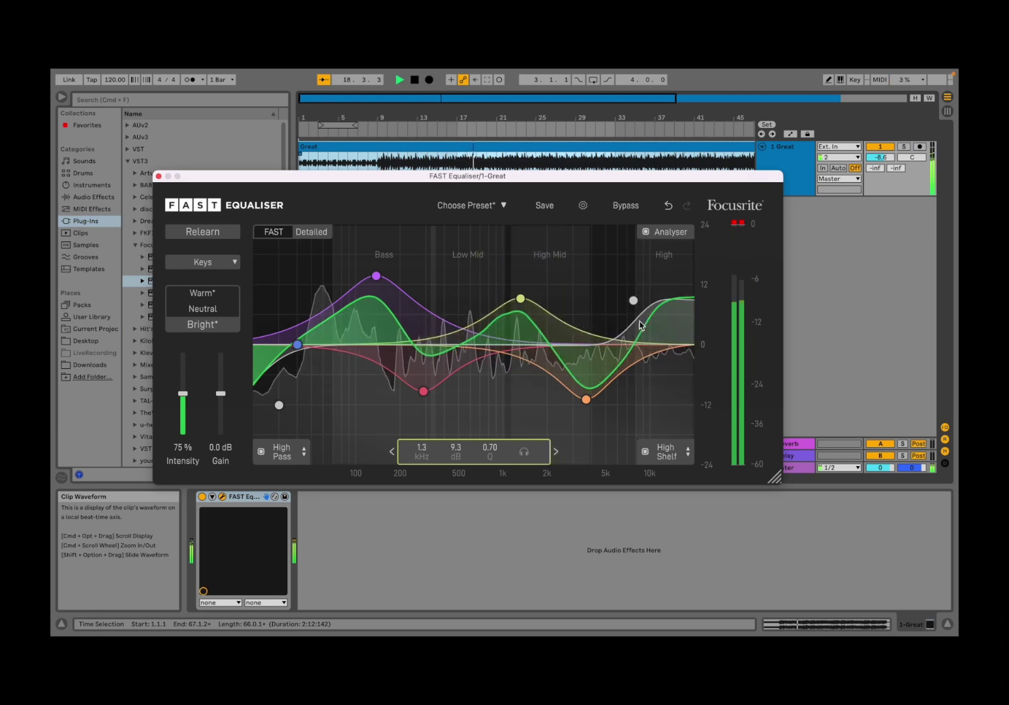
left_click_drag(376, 276, 365, 296)
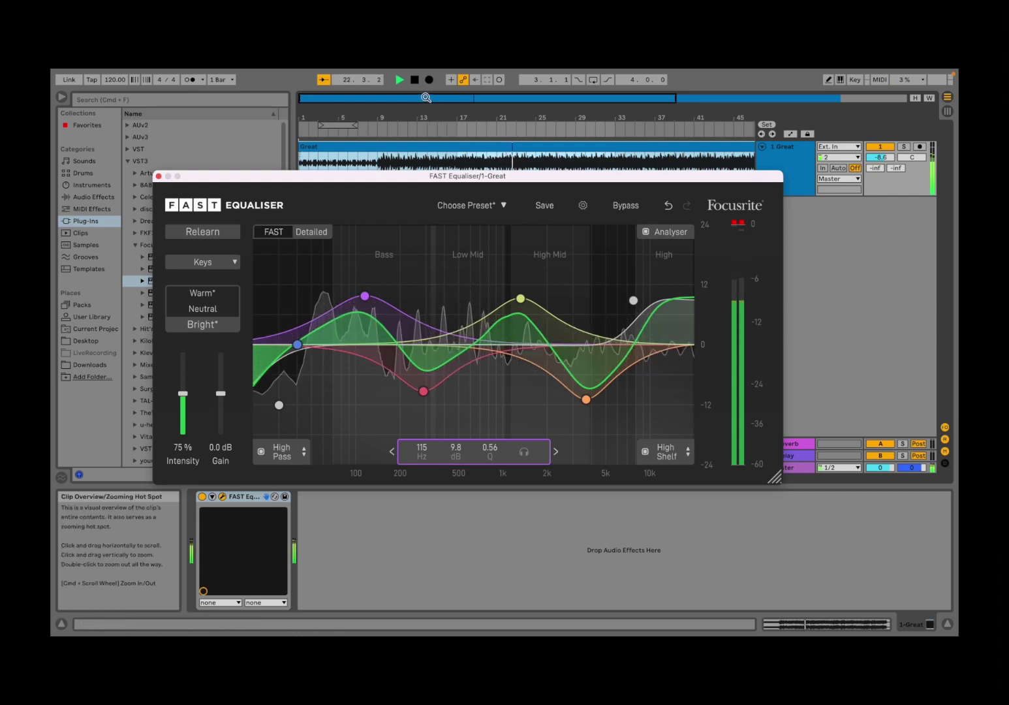
left_click(415, 80)
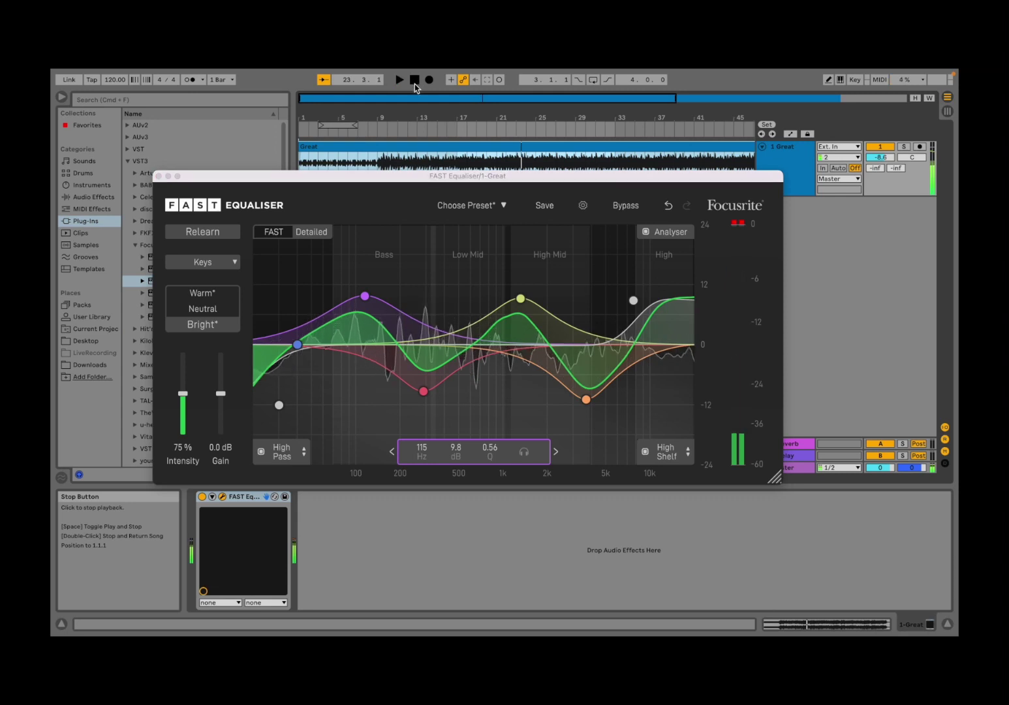